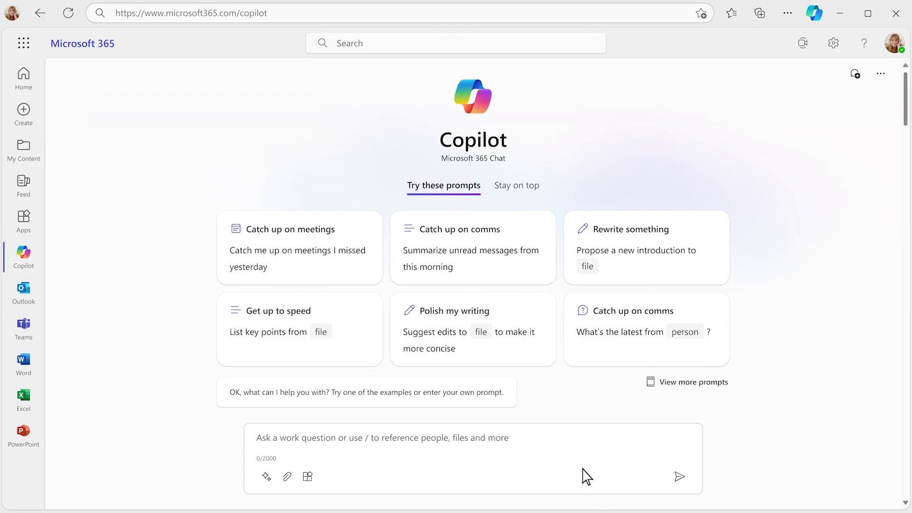
- Ask Copilot "What's hot in my inbox right now?" and begin a follow-up about the Phoenix store opening
{"action": "left_click", "coordinate": [580, 449]}
{"action": "type", "text": "What's hot in my inbox right now?"}
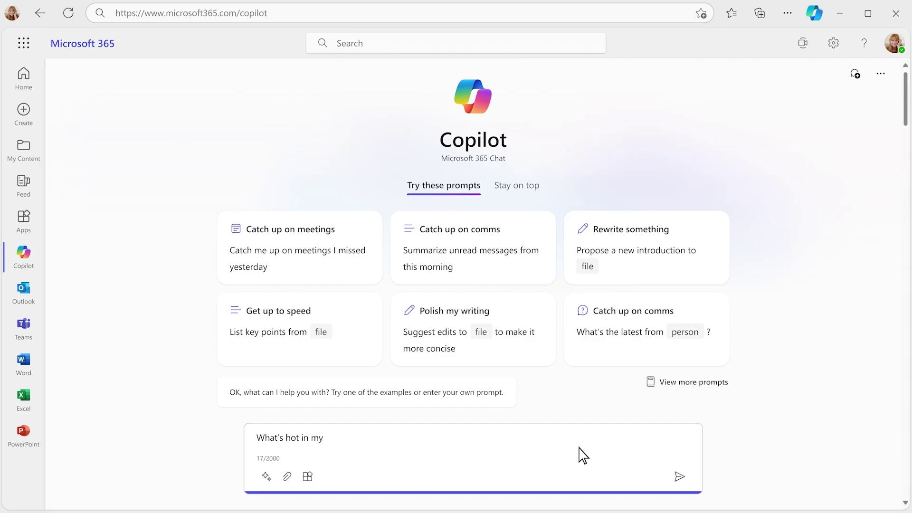
{"action": "left_click", "coordinate": [679, 477]}
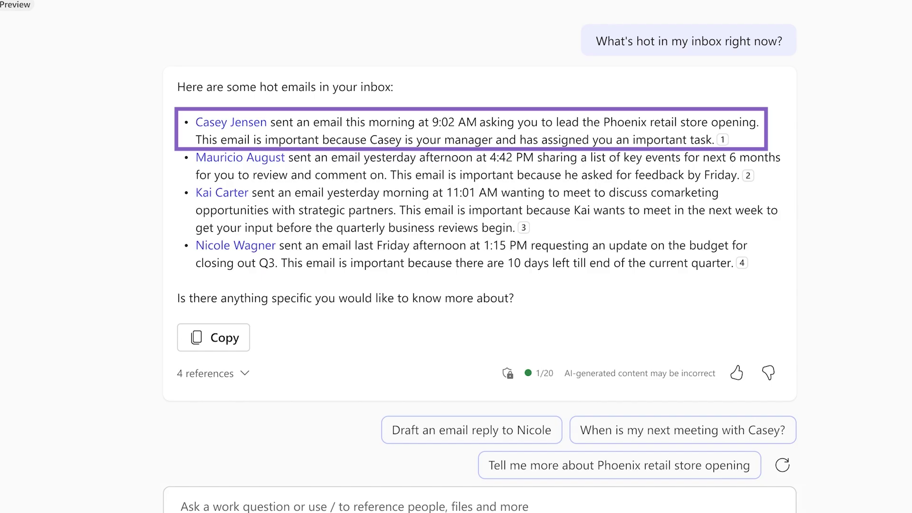
{"action": "type", "text": "Thx! What's the latest on the store opening in Phoenix?"}
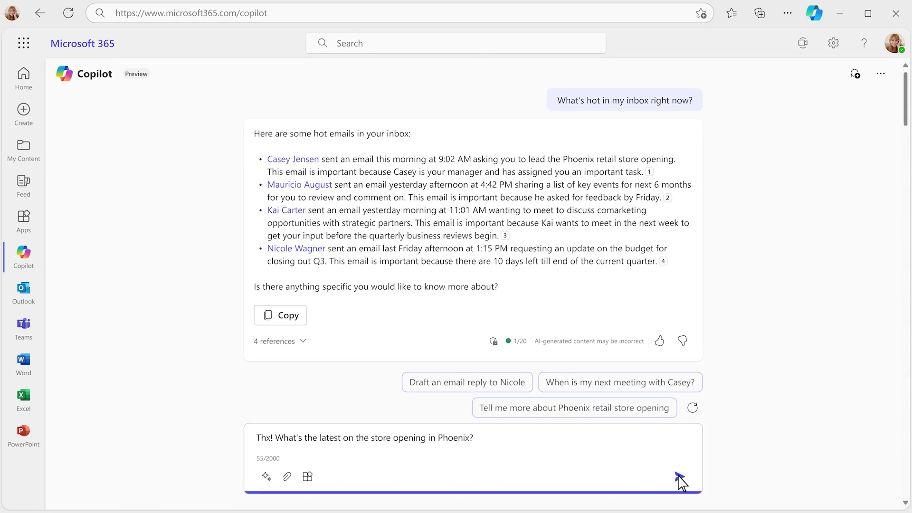
- Get the Phoenix update with its sources, then request a 10-competitor square-footage table using PHX-AZ-#31-Store
{"action": "left_click", "coordinate": [679, 477]}
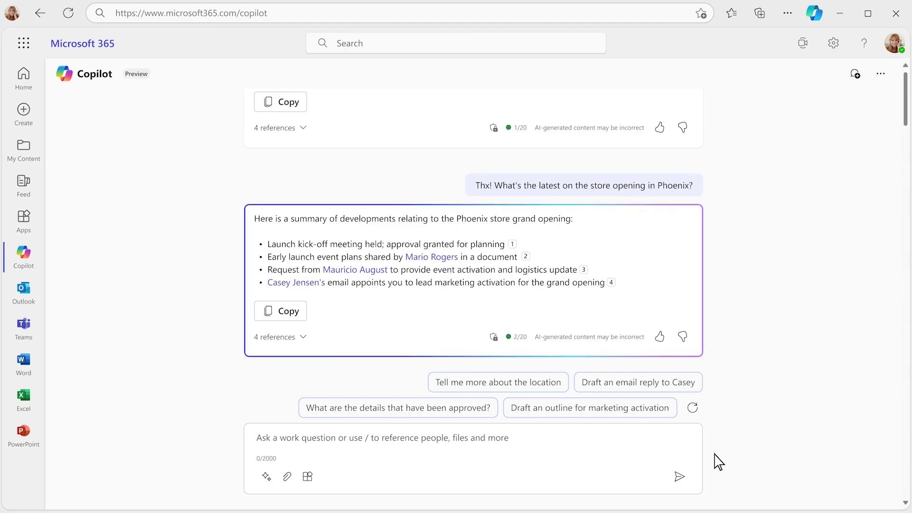
{"action": "left_click", "coordinate": [304, 337]}
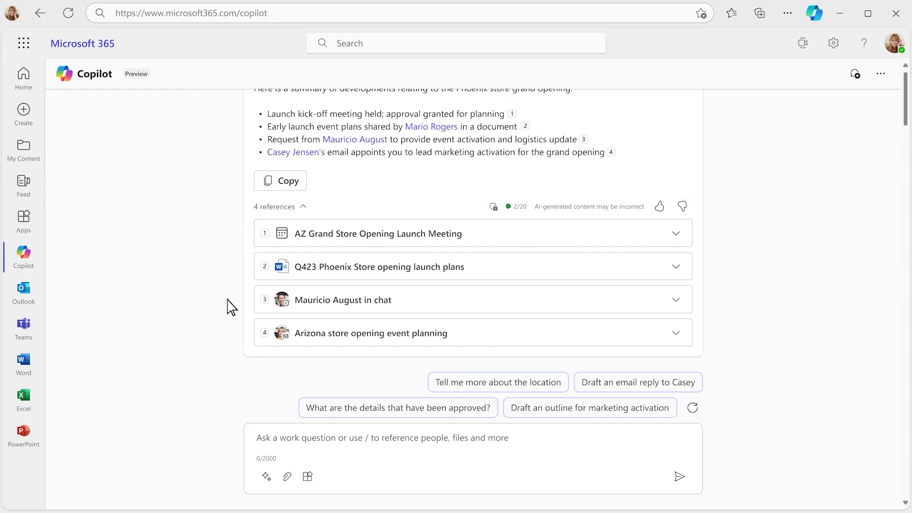
{"action": "left_click", "coordinate": [545, 472]}
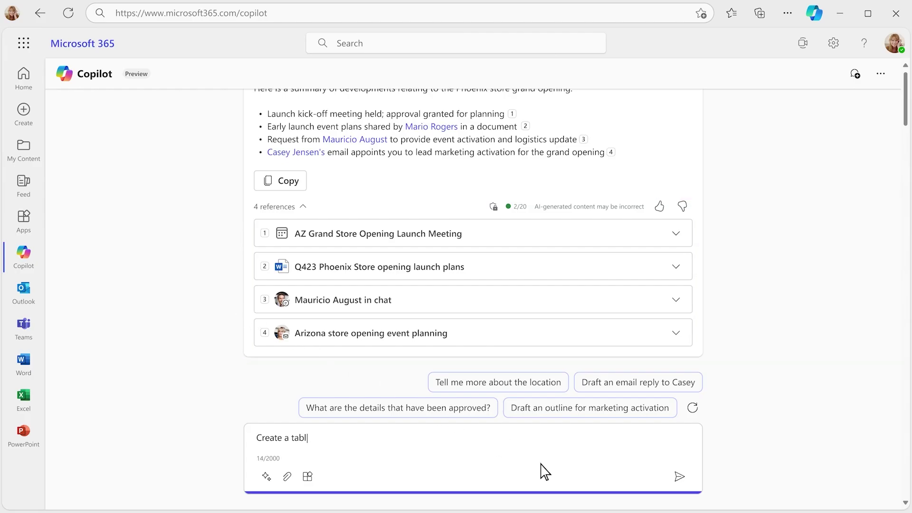
{"action": "type", "text": "Create a table comparing the new Phoenix store in /"}
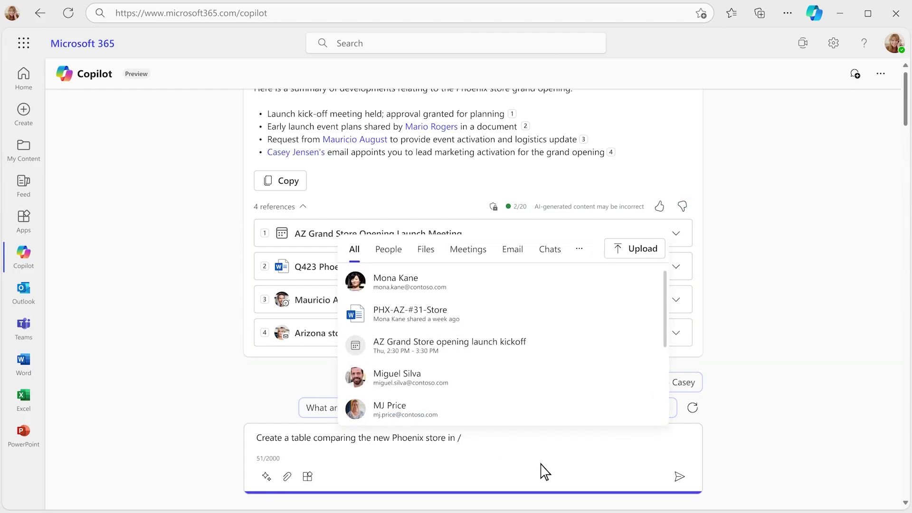
{"action": "left_click", "coordinate": [480, 320]}
{"action": "type", "text": "with our 10 closest competitors and include a column for estimated square footage for each"}
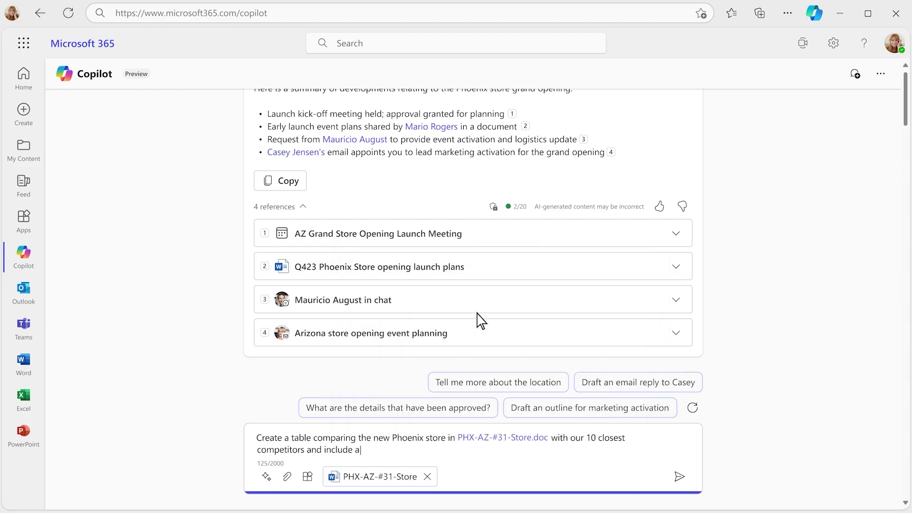
{"action": "left_click", "coordinate": [680, 476]}
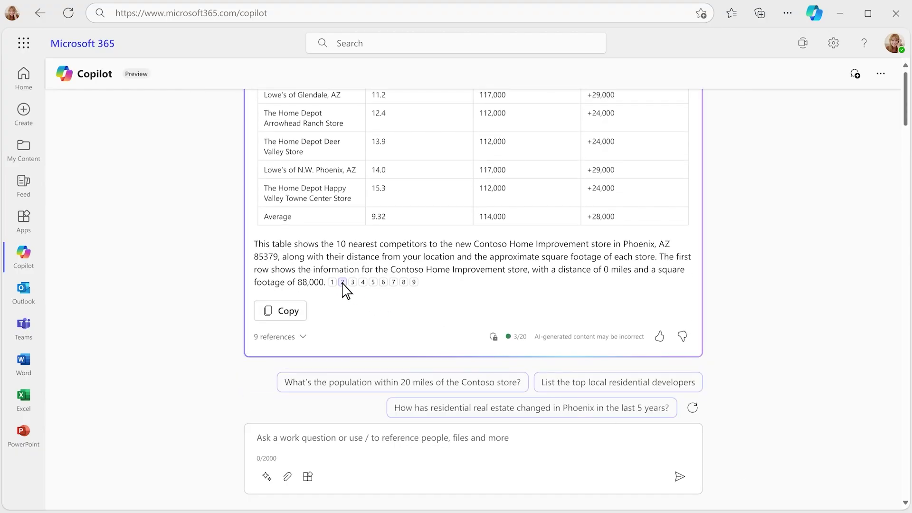
- Ask how the Phoenix store compares with the other stores opened this year
{"action": "mouse_move", "coordinate": [343, 285]}
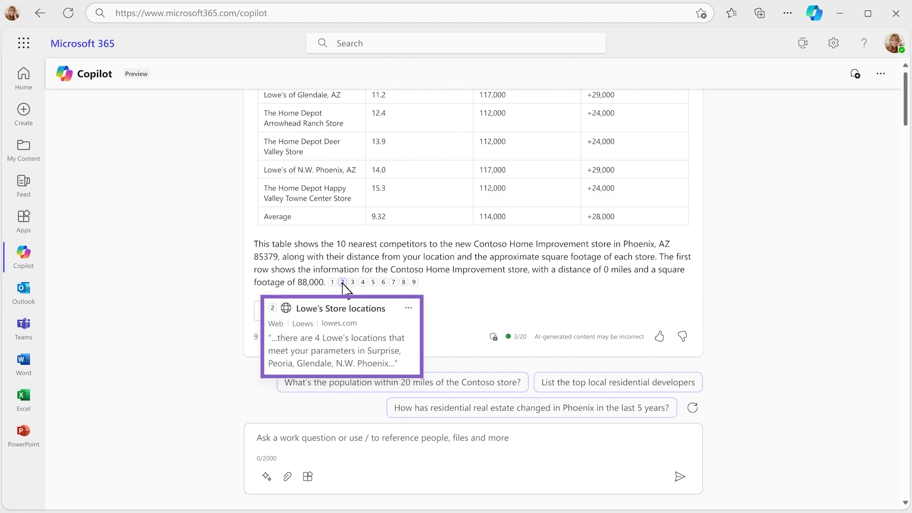
{"action": "left_click", "coordinate": [604, 445]}
{"action": "type", "text": "How does this compare with the other stores we opened this year?"}
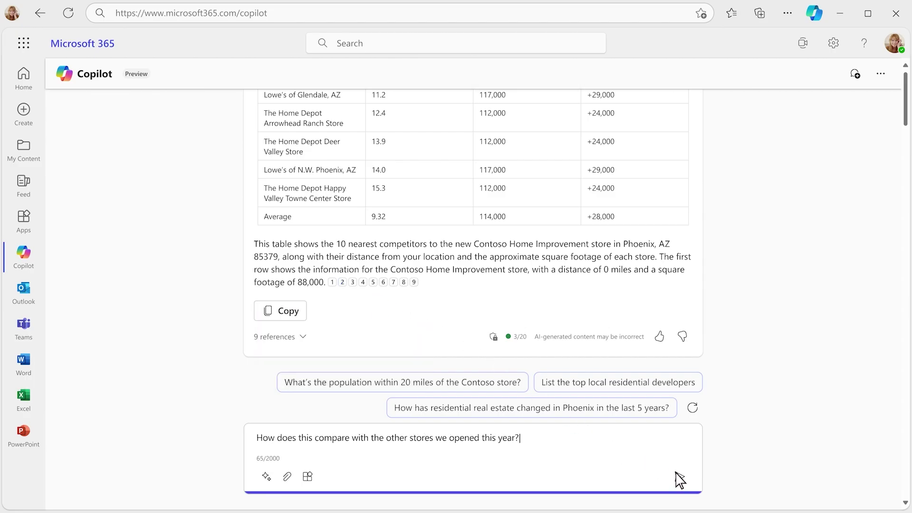
{"action": "left_click", "coordinate": [679, 476]}
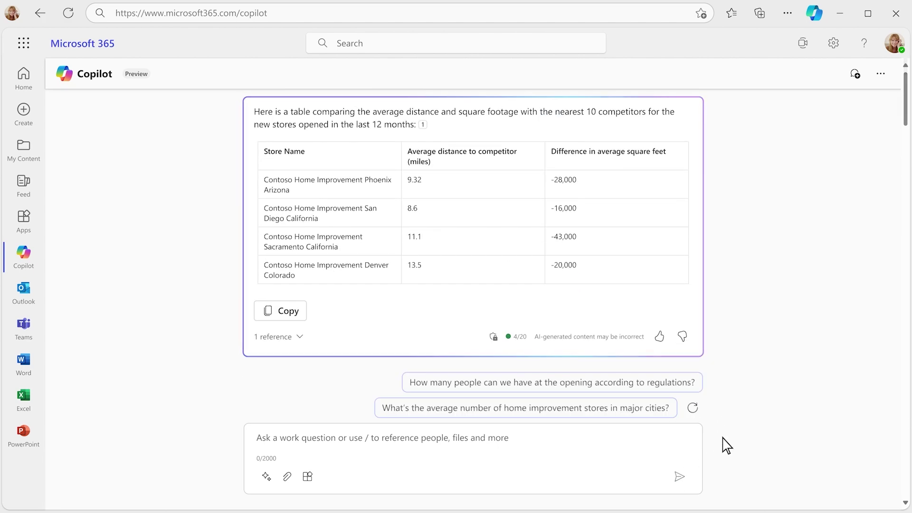
- Ask whether the AZ Grand Store Opening Launch Meeting settled the opening date and executive speaker
{"action": "left_click", "coordinate": [453, 447]}
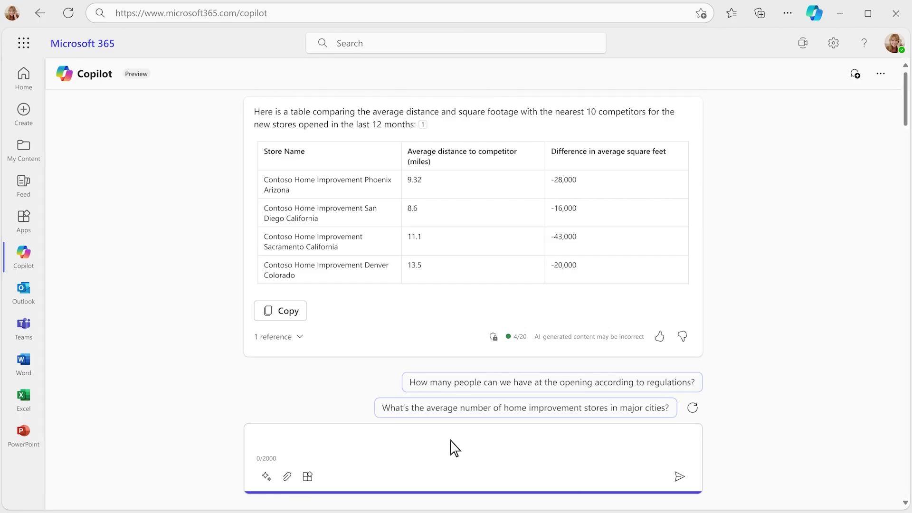
{"action": "type", "text": "Did the team discuss the grand opening date and executive speaker in /"}
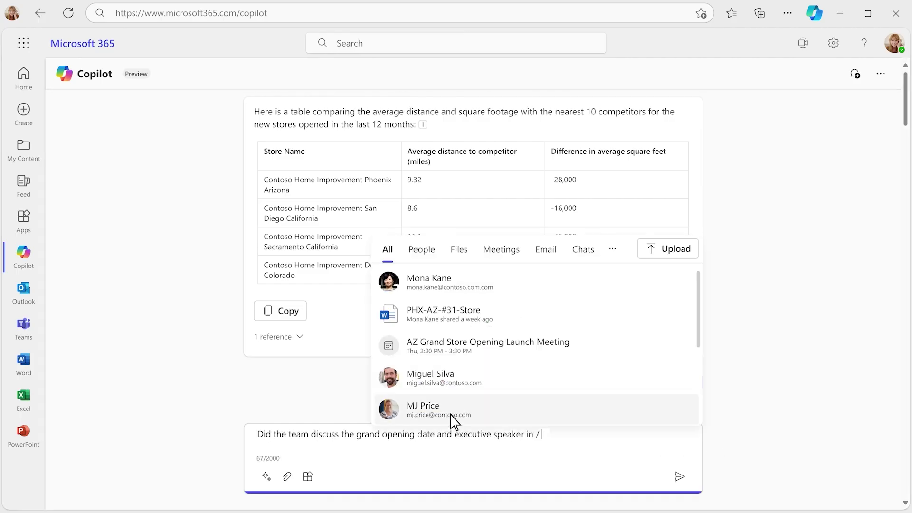
{"action": "left_click", "coordinate": [451, 358]}
{"action": "type", "text": "?"}
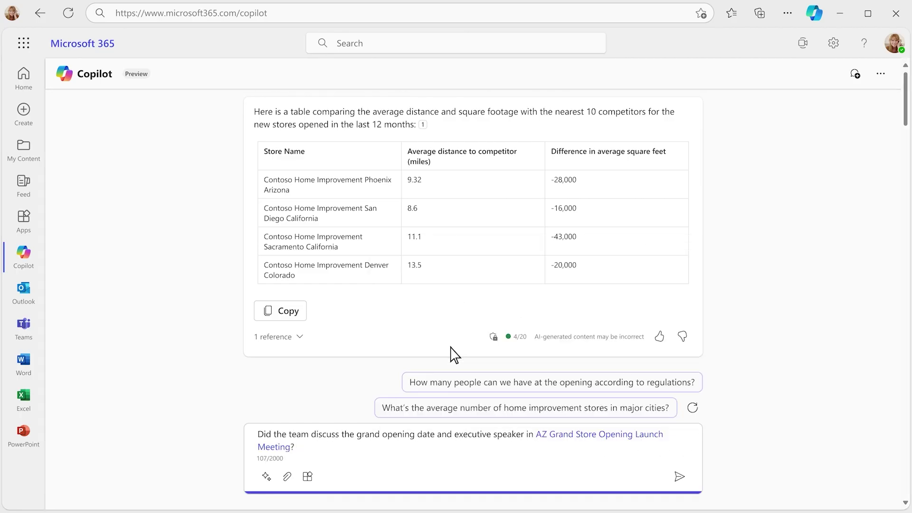
{"action": "left_click", "coordinate": [679, 476]}
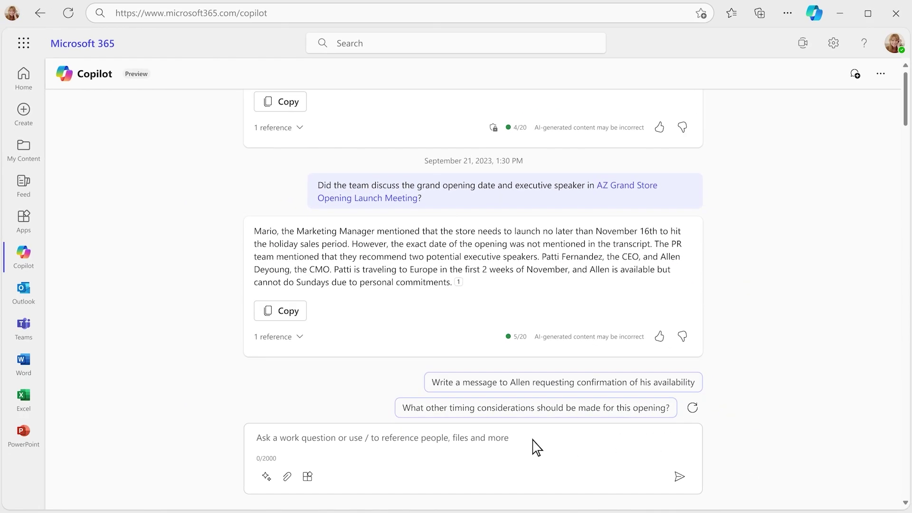
- Request a workback table of key milestones and timing considerations
{"action": "left_click", "coordinate": [461, 449]}
{"action": "type", "text": "Great! Create a workback with the key milestones and timing considerat"}
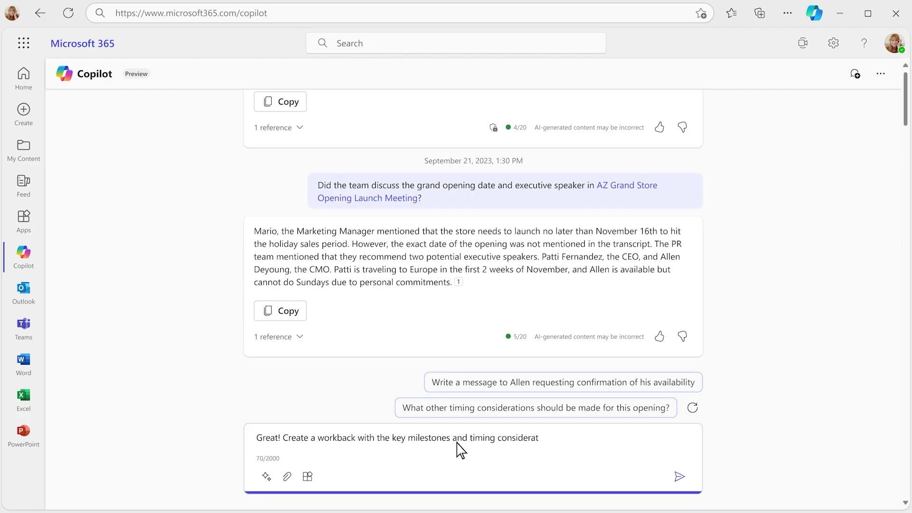
{"action": "type", "text": "ions in a table and list top 3 things to know from the meeting."}
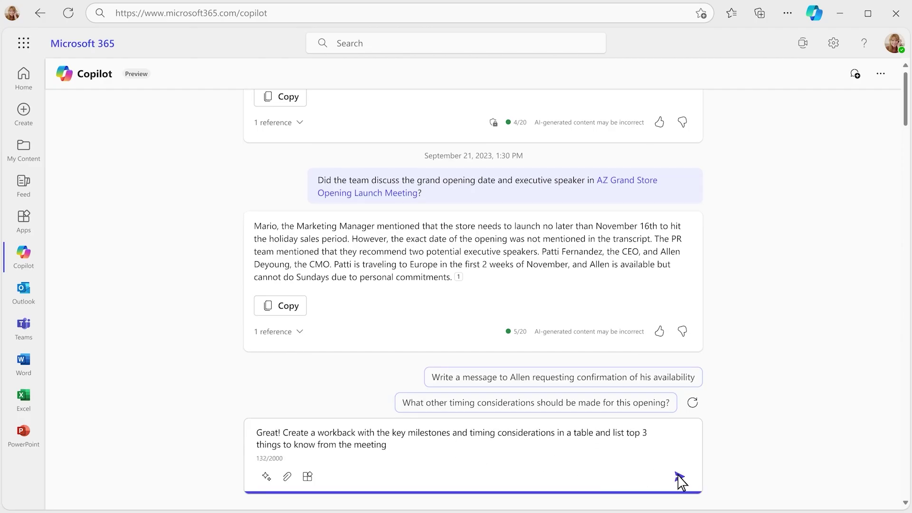
{"action": "left_click", "coordinate": [679, 476]}
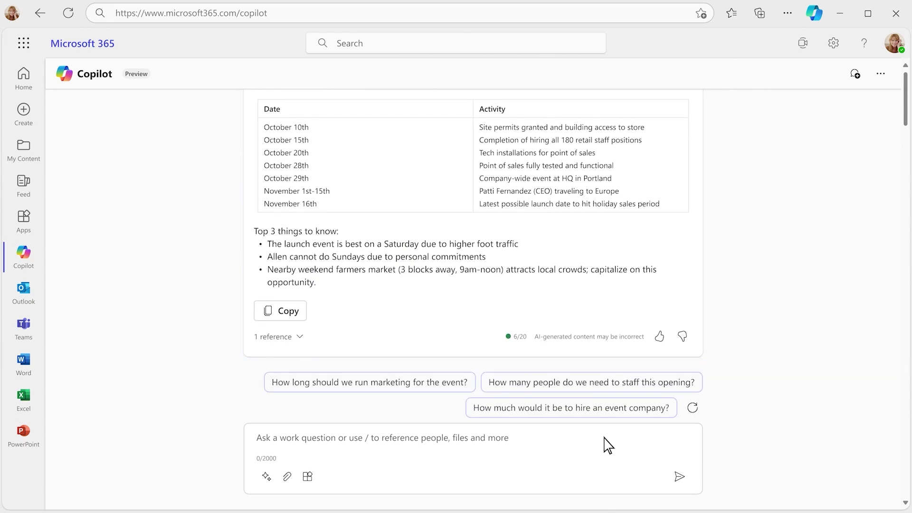
- Get a recommended date and exec speaker (Saturday, November 4th, the CMO) and begin a 400-word blog request
{"action": "left_click", "coordinate": [449, 444]}
{"action": "type", "text": "Now recommend a date and an exec speaker for the opening based on the constraints discussed"}
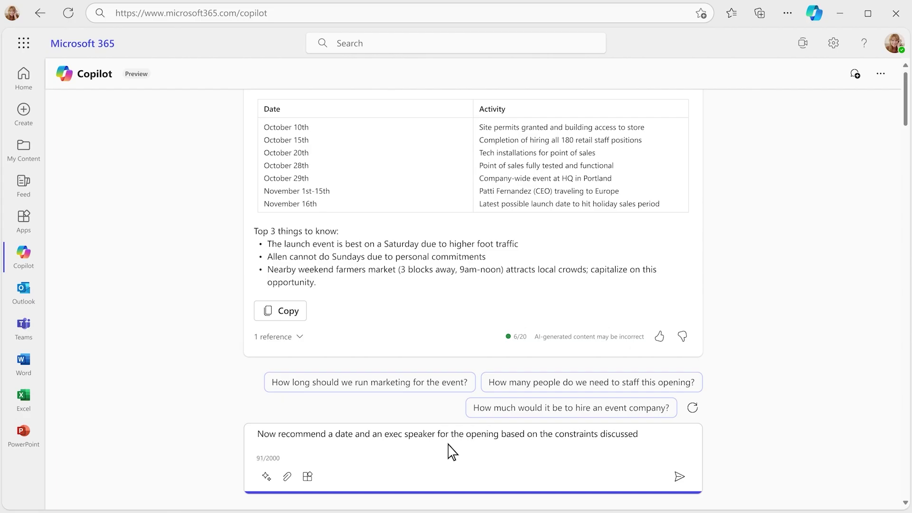
{"action": "left_click", "coordinate": [679, 476]}
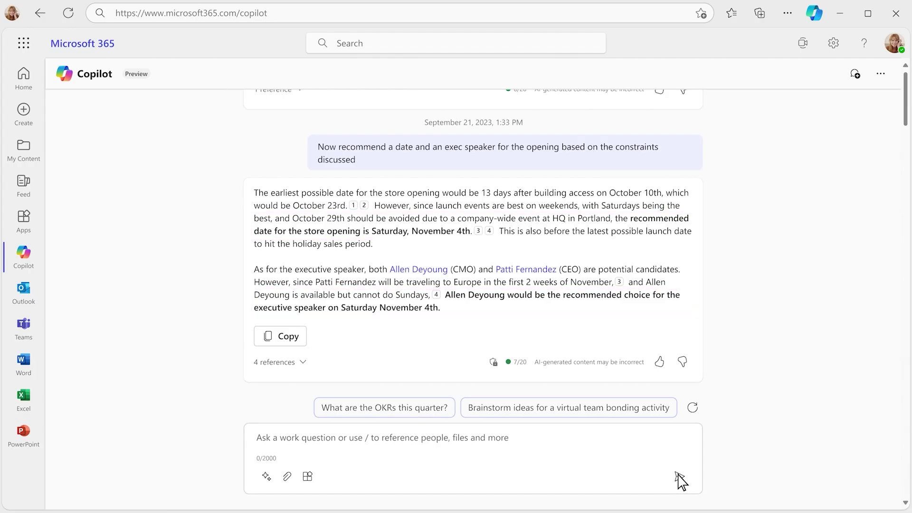
{"action": "left_click", "coordinate": [456, 456]}
{"action": "type", "text": "Write a 400 word blog based on /AZ"}
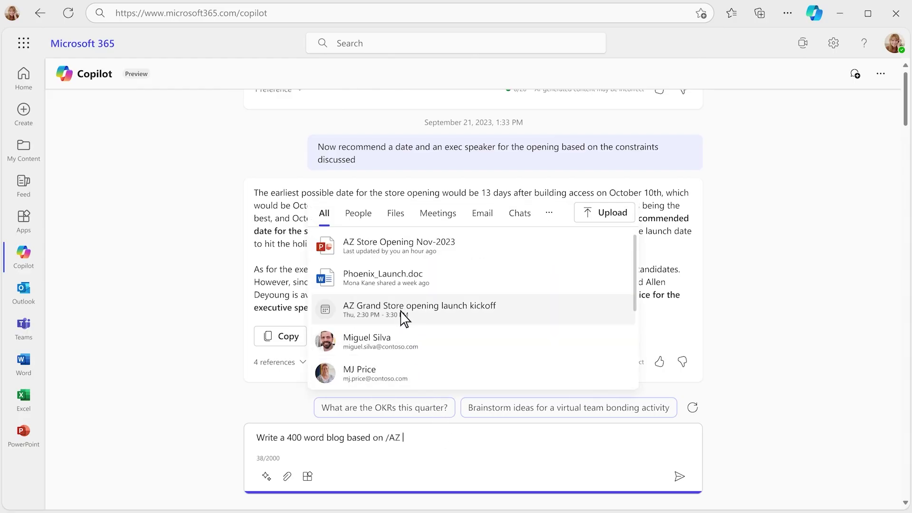
- Request a customer-focused launch blog referencing AZ Store Opening Nov-2023 and Phoenix_Launch.doc
{"action": "left_click", "coordinate": [379, 247]}
{"action": "type", "text": "and /"}
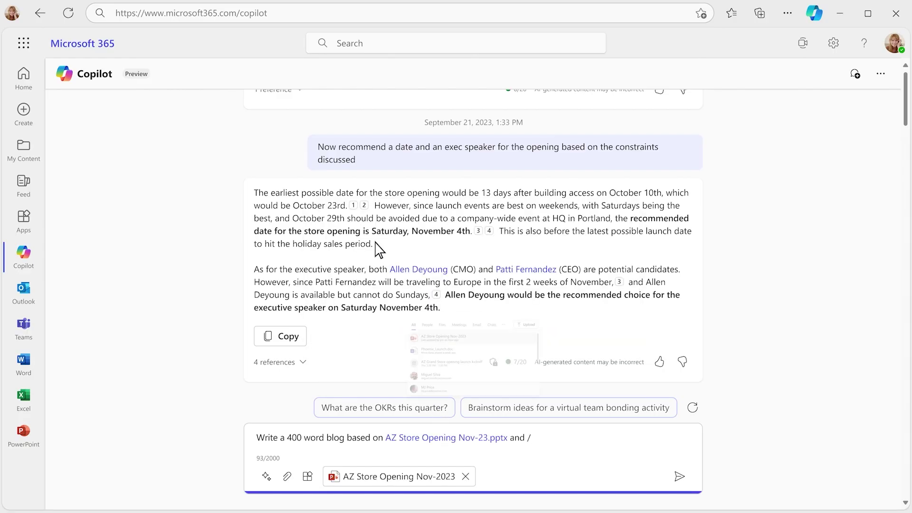
{"action": "left_click", "coordinate": [375, 274]}
{"action": "type", "text": "to promote the launch. Target customers and make it easy for them to quickly find the key details for the sto"}
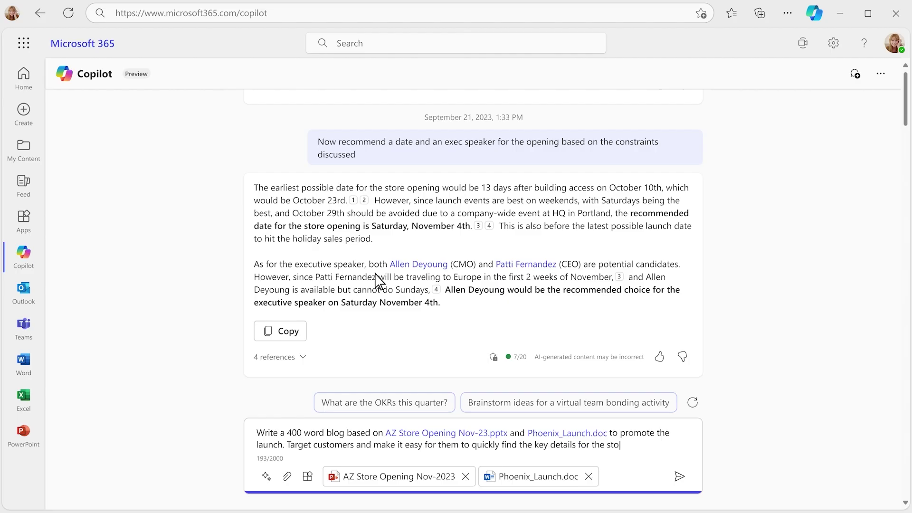
{"action": "type", "text": "re. Pick the top five things you think we should highlight about the new store and make them prominent in the body."}
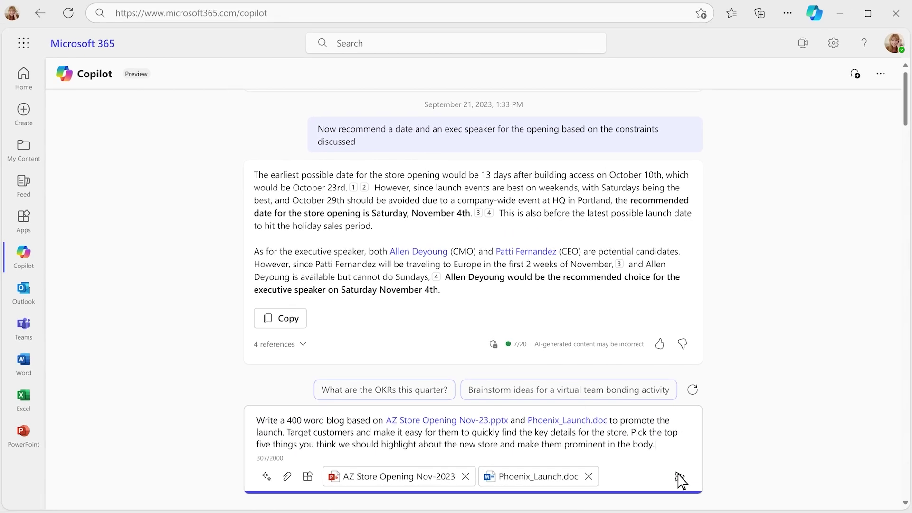
{"action": "left_click", "coordinate": [769, 465]}
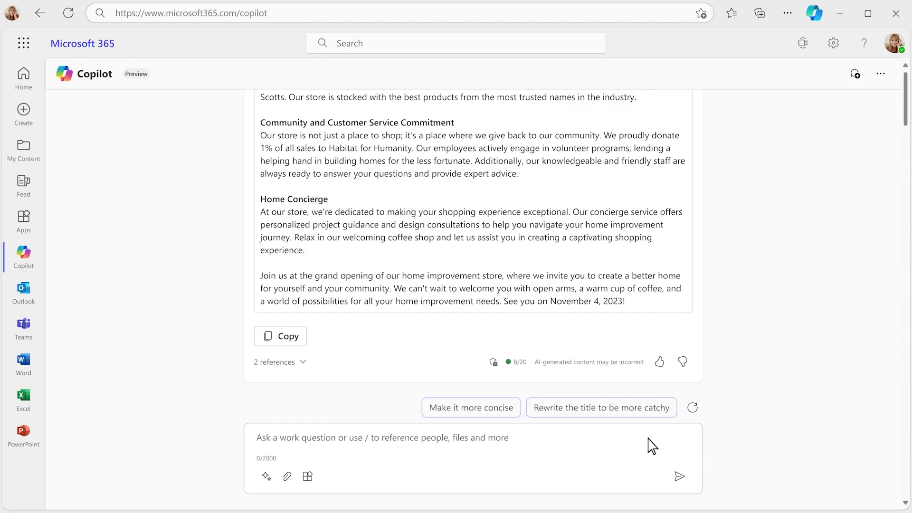
- Get five concierge taglines, then add "Home Concierge - Your Home, Our Passion" and a store-manager bio to the blog
{"action": "left_click", "coordinate": [452, 463]}
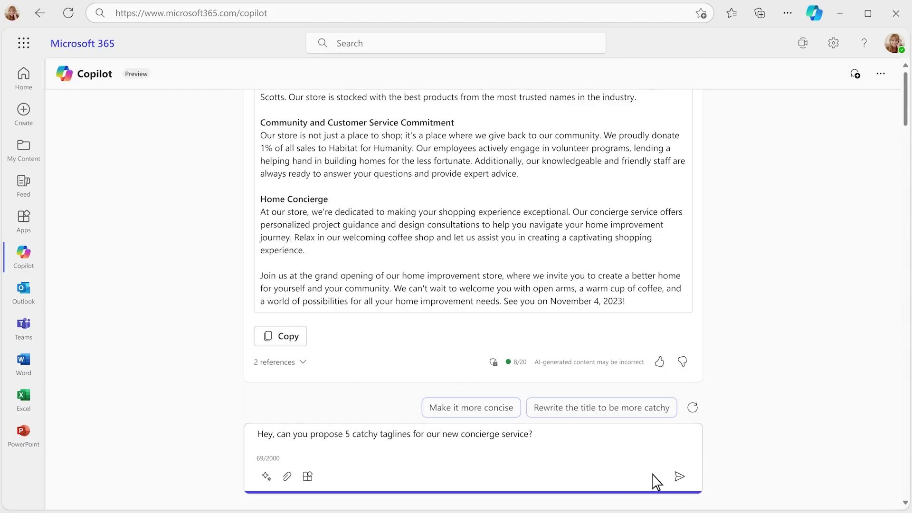
{"action": "left_click", "coordinate": [680, 477]}
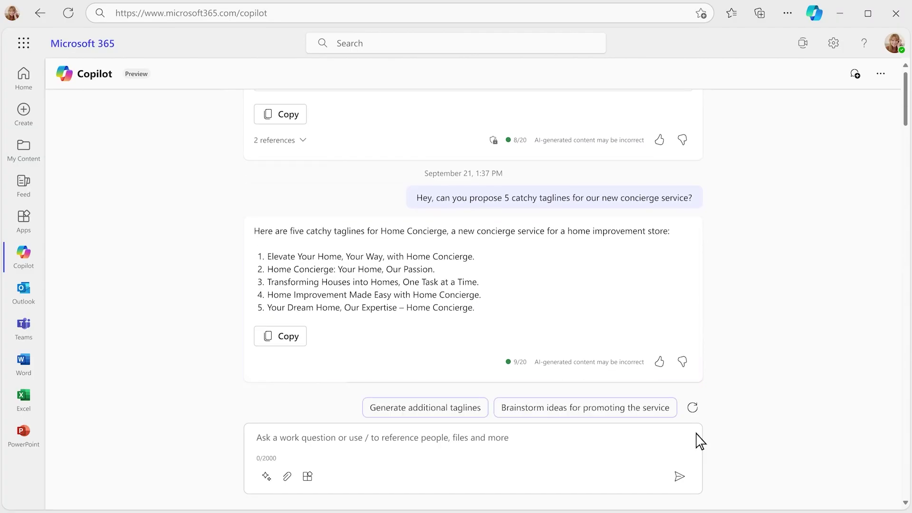
{"action": "left_click", "coordinate": [522, 463]}
{"action": "type", "text": "Let's include the 2nd tagline in the blog. Oh, and add a note introducing our new store manager Megan with a 50"}
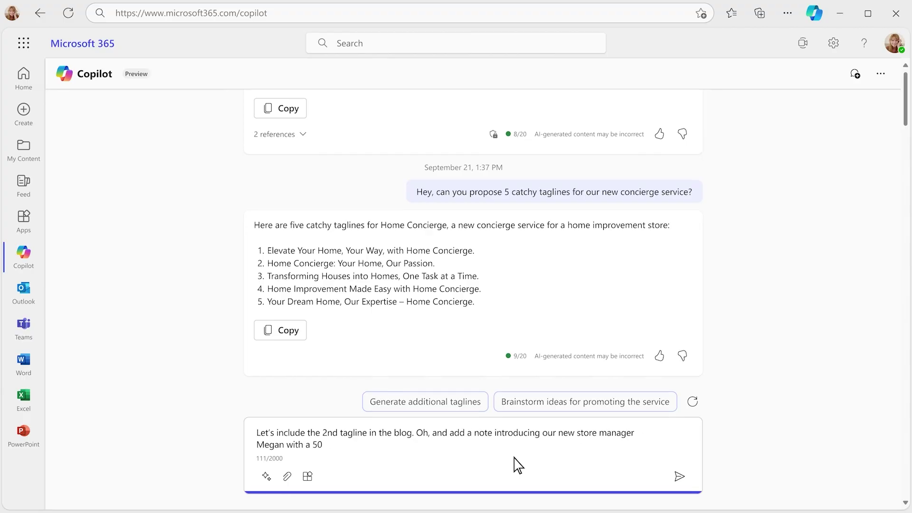
{"action": "type", "text": " word bio from LinkedIn"}
{"action": "left_click", "coordinate": [679, 476]}
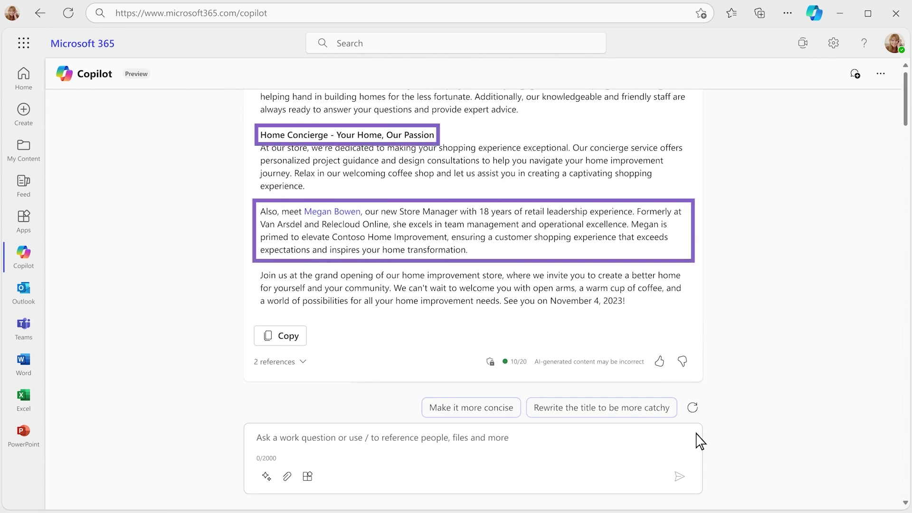
- Draft the five-priority team email, rewrite it with the store walkthrough video and quote, and open it in Outlook
{"action": "type", "text": "I need somequick help. Draft an email to my team about the op"}
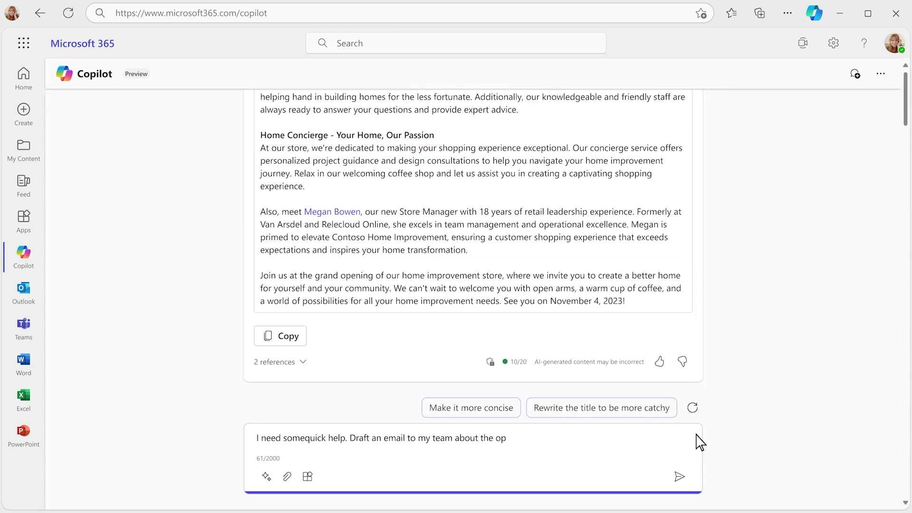
{"action": "type", "text": "ening with 5 prioririties we need to focus on this mnth as we lead up to the opening. Use the latest plan"}
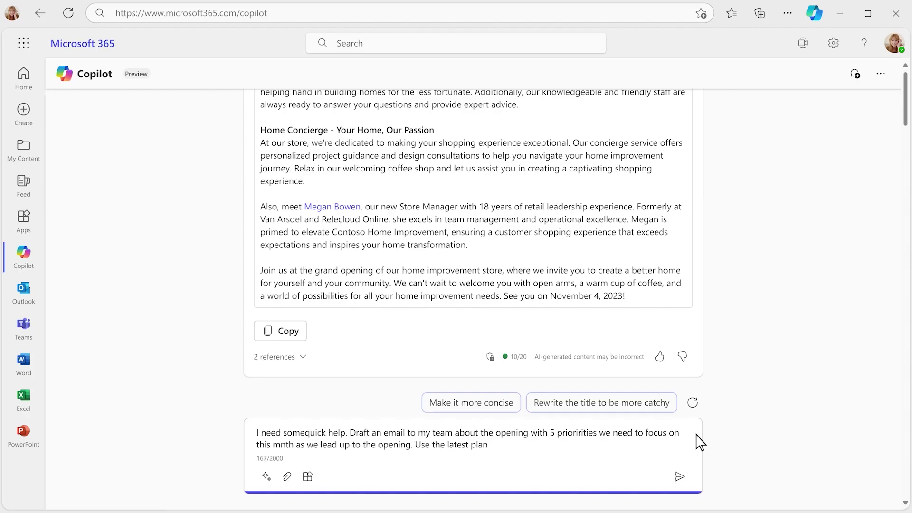
{"action": "type", "text": " for the priorities and list them. Oh and also add a reminder to book travel.... and give a huge thanks for the awesome effort - - al"}
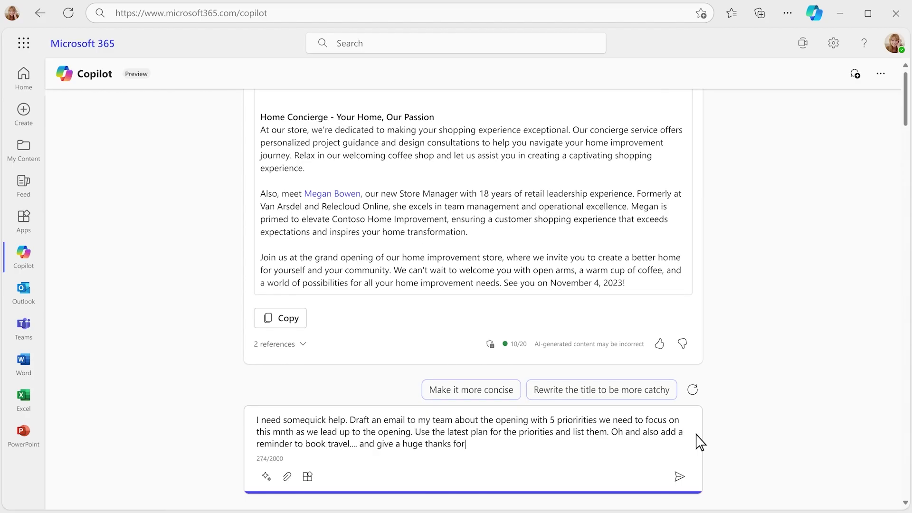
{"action": "type", "text": "l coming together, in the home stretch!!"}
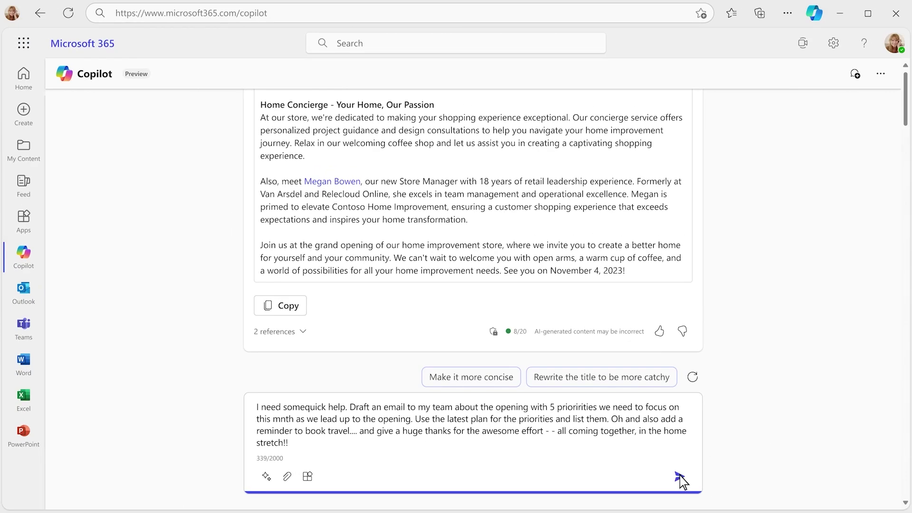
{"action": "left_click", "coordinate": [680, 477]}
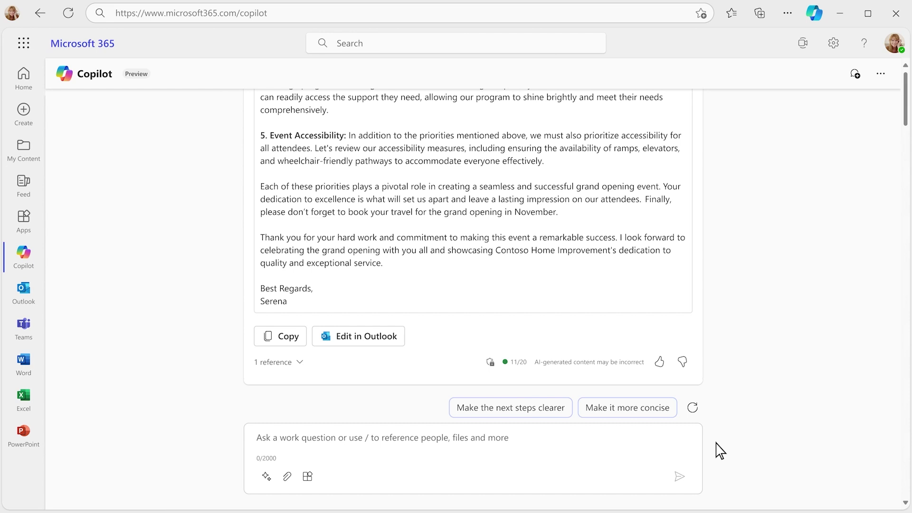
{"action": "type", "text": "Rewrite that, but add the video of John's guided walkthrough of the store, and include a quote from him in the video talking about our focus on accessibility"}
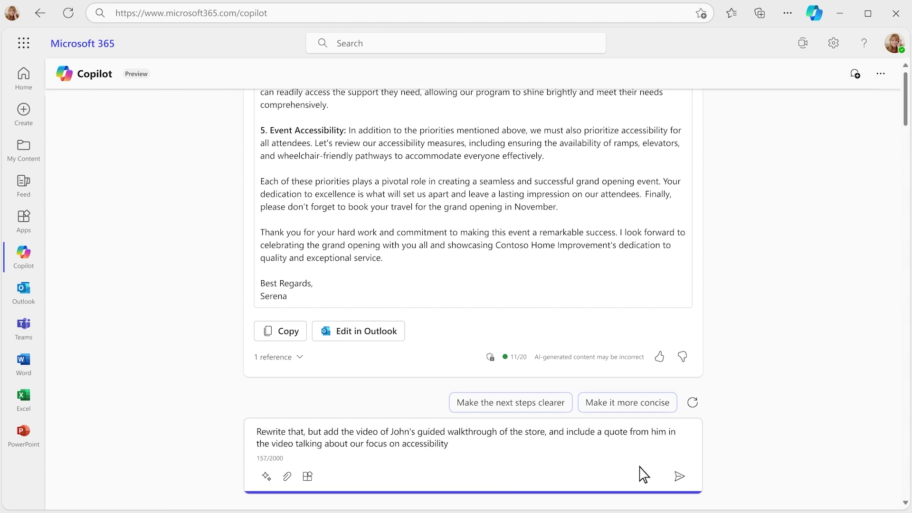
{"action": "left_click", "coordinate": [679, 476]}
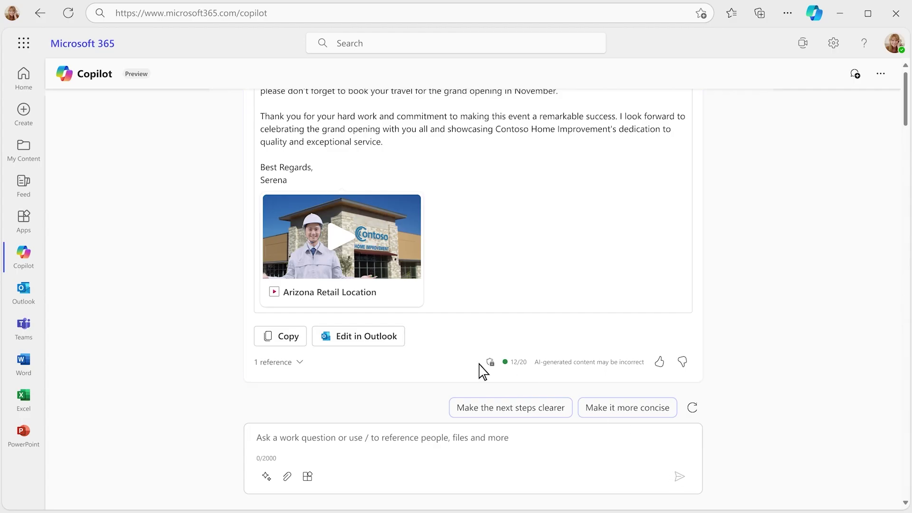
{"action": "left_click", "coordinate": [376, 336]}
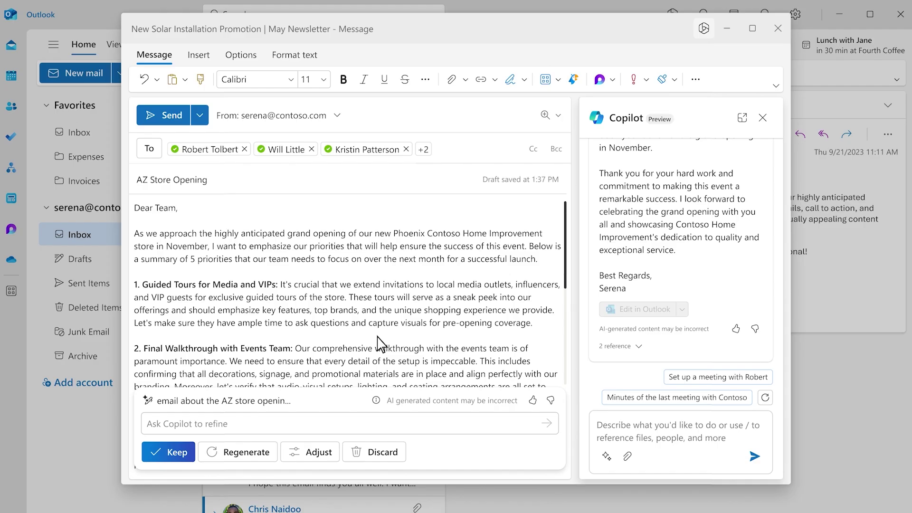
- Regenerate the AZ Store Opening draft in the "Sound like me" tone, ending with a Cheers sign-off
{"action": "left_click", "coordinate": [327, 449]}
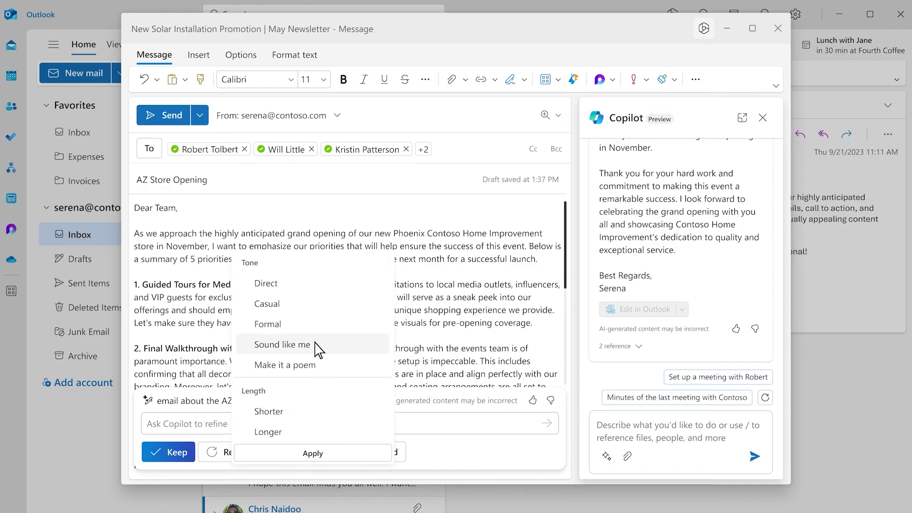
{"action": "left_click", "coordinate": [315, 345]}
{"action": "left_click", "coordinate": [325, 454]}
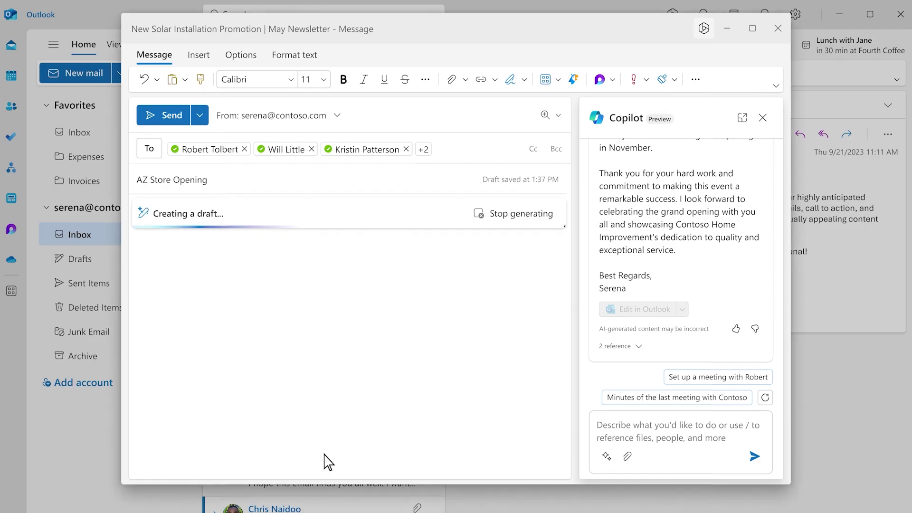
{"action": "left_click_drag", "start_coordinate": [566, 277], "coordinate": [565, 359]}
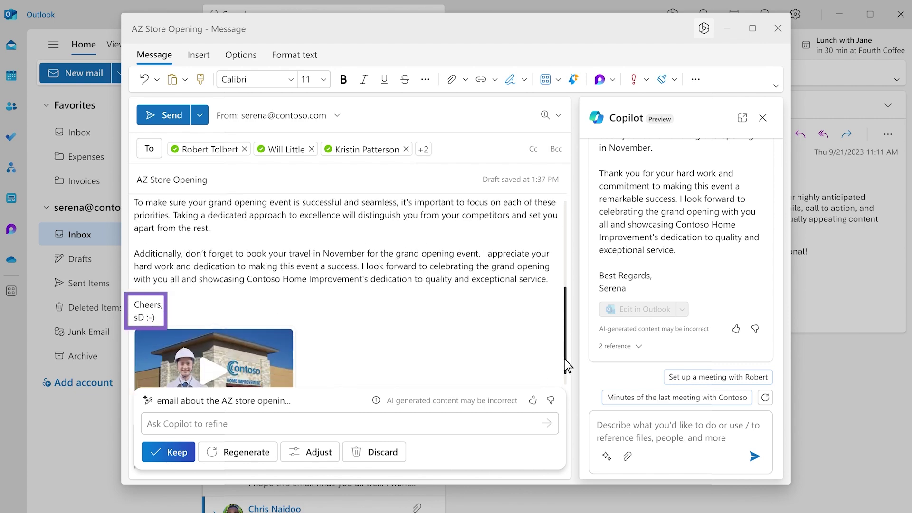